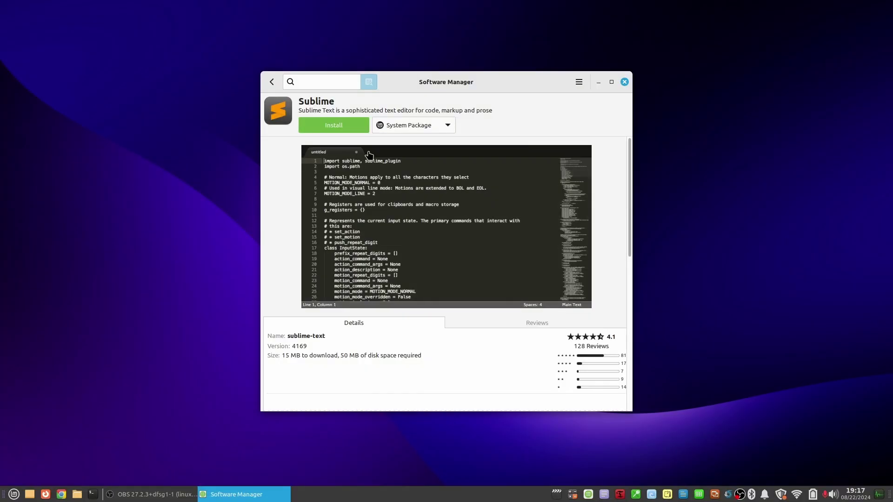
Start installing Sublime Text, then launch Firewall Configuration to bring up its password prompt
click(358, 130)
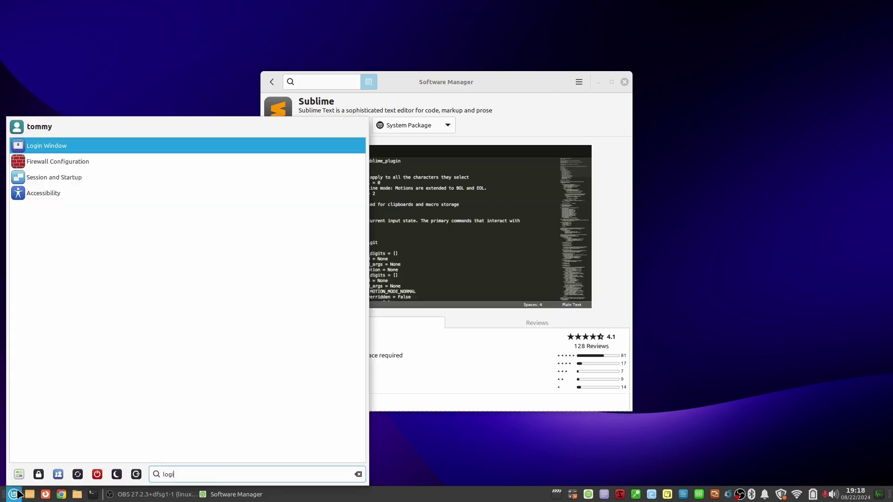
key(Down)
key(Return)
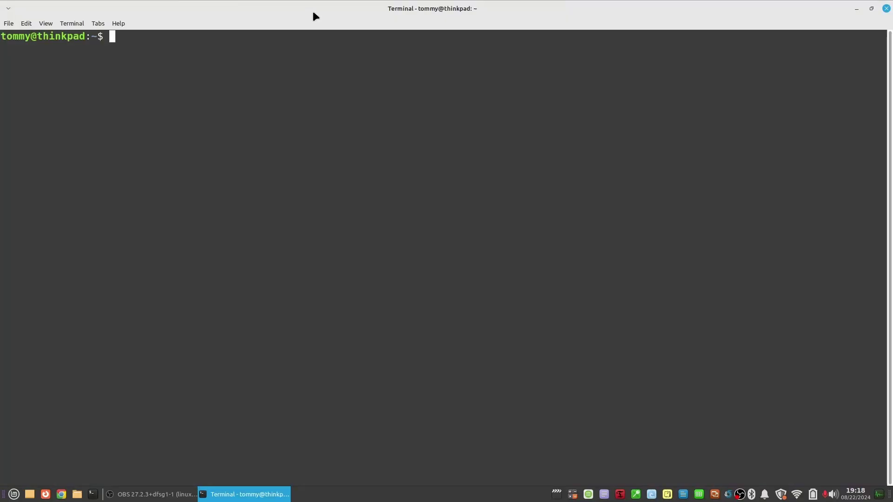
Run sudo visudo to edit the sudoers file
text(sudo)
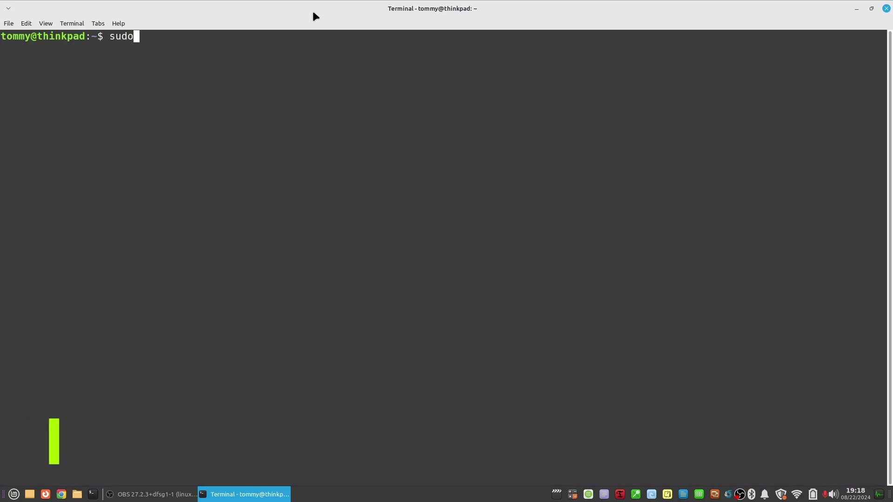
text( visudo)
key(Return)
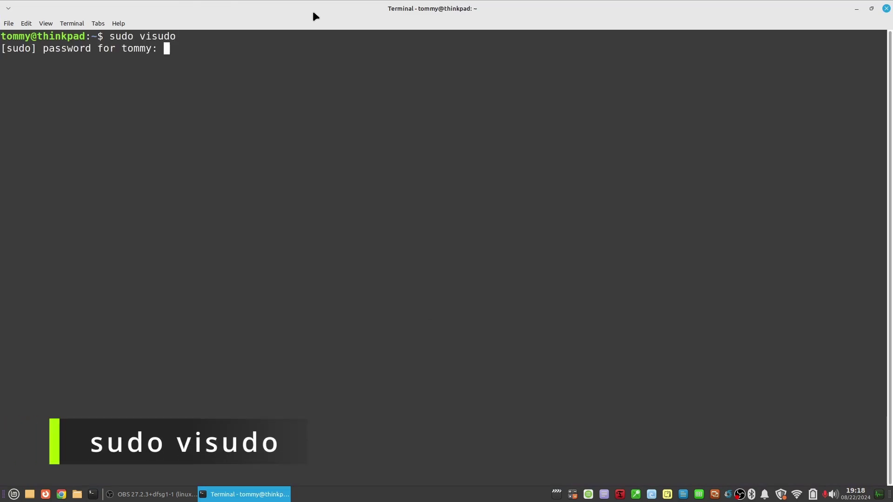
Enter the sudo password and add the username with 'ALL=(ALL) NOPASSWD: ALL' at the end of sudoers
text(*********)
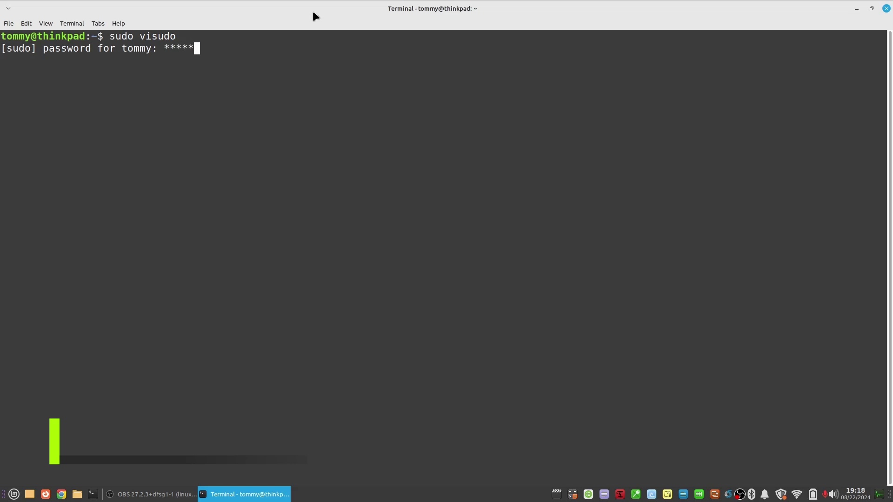
key(Return)
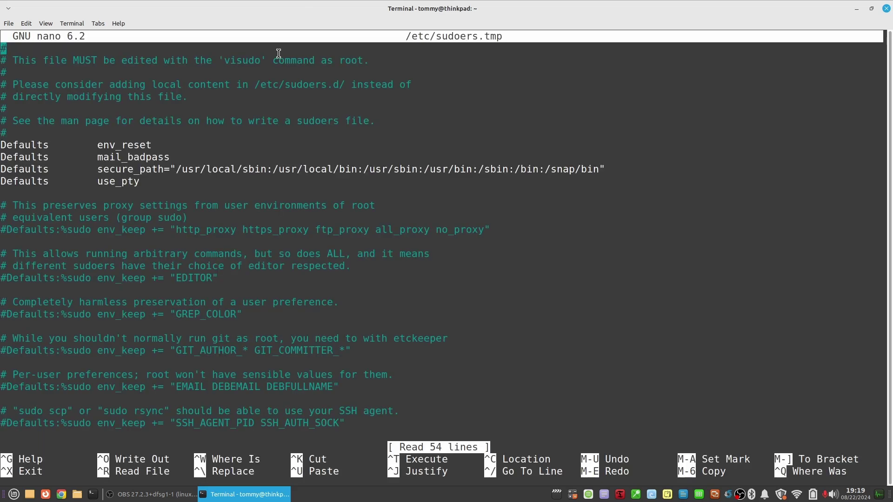
key(Down)
key(Down)
key(Down)
key(Down)
key(Down)
key(Down)
key(Down)
key(Down)
key(Down)
key(Down)
key(Down)
key(Down)
key(Down)
key(Down)
key(Down)
key(Down)
key(Down)
key(Down)
key(Down)
key(Down)
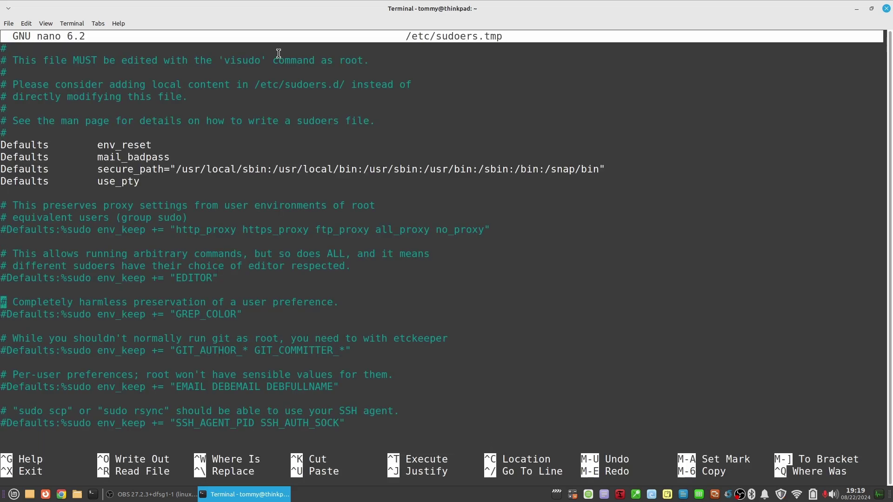
key(Down)
key(Down)
key(Down)
key(Down)
key(Down)
key(Down)
key(Down)
key(Down)
key(Down)
key(Down)
key(Down)
key(Down)
key(Down)
key(Down)
key(Down)
key(Down)
key(Down)
key(Down)
key(Down)
key(Down)
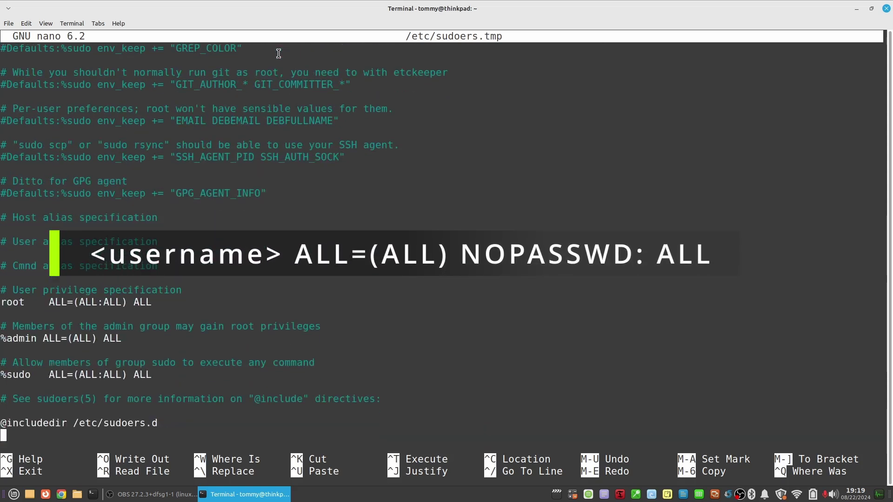
text(tommy A)
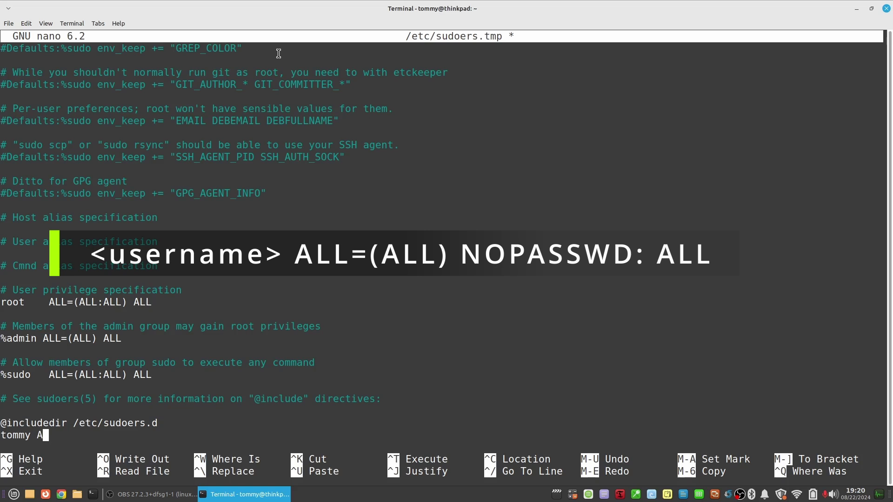
text(LL=(ALL) NOPA)
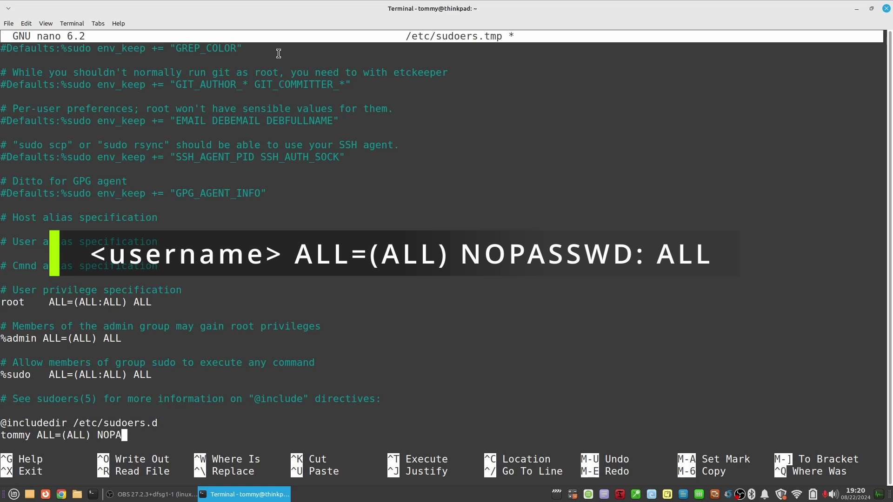
text(SSWD: A)
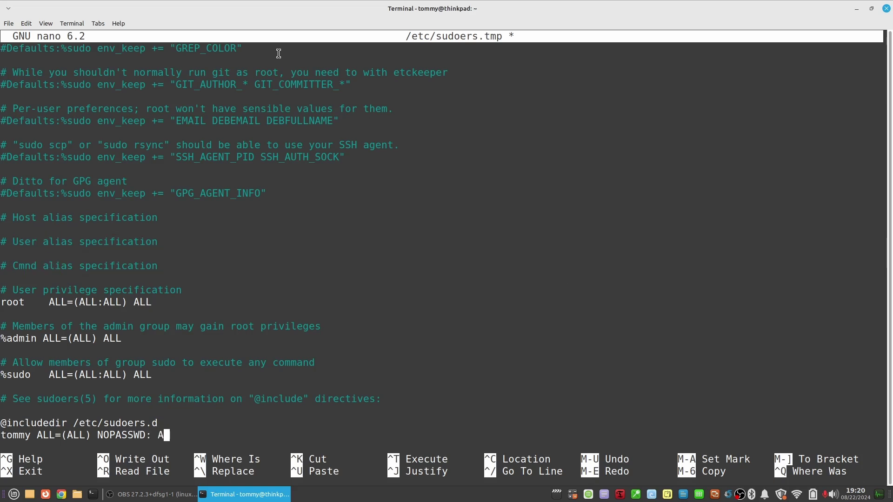
text(LL)
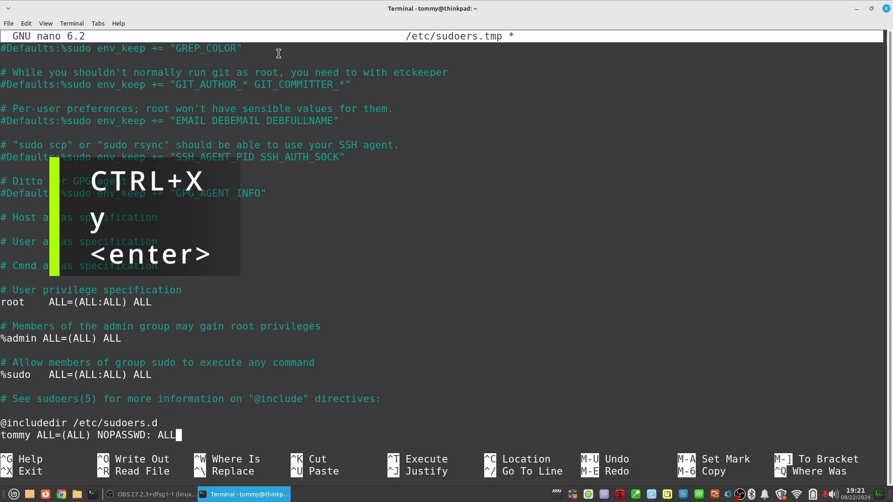
Save the modified /etc/sudoers.tmp and exit nano
key(ctrl+x)
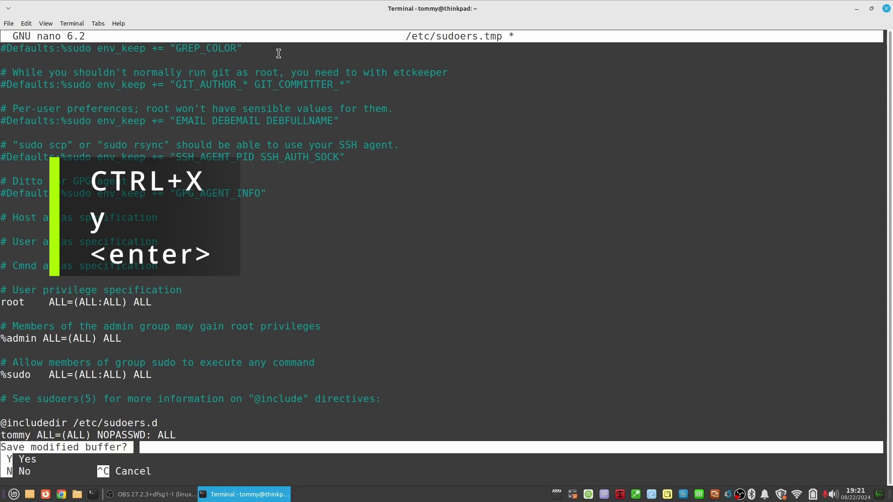
key(y)
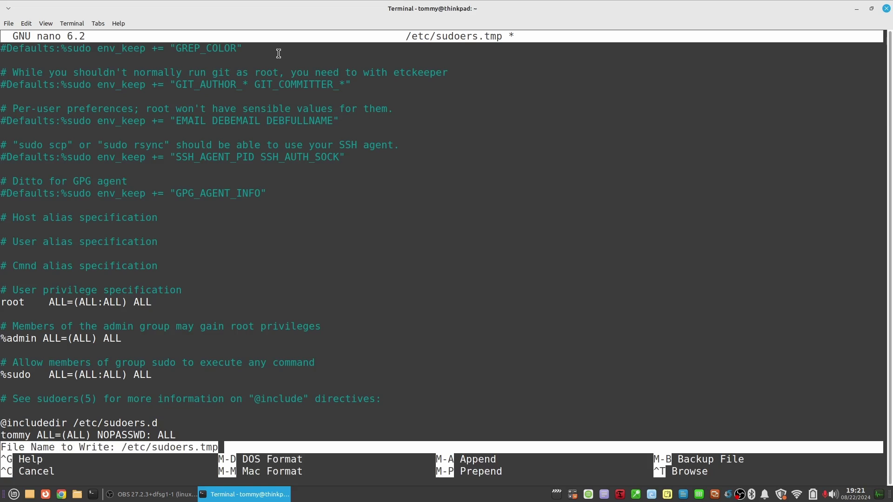
key(Return)
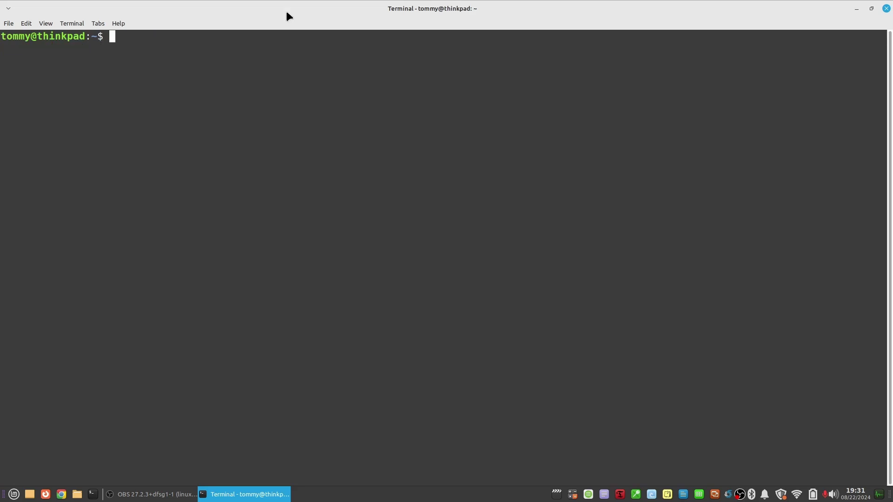
Open a root shell with sudo -s, entering the account password
text(sudo -s)
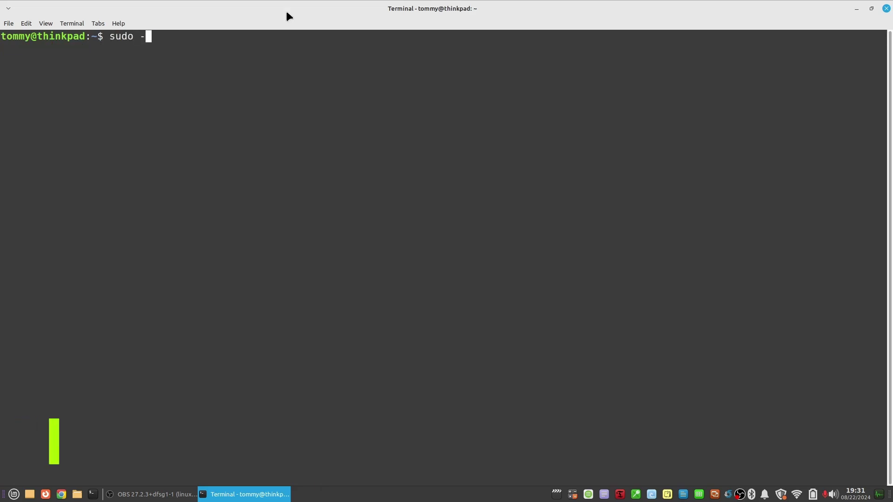
key(Return)
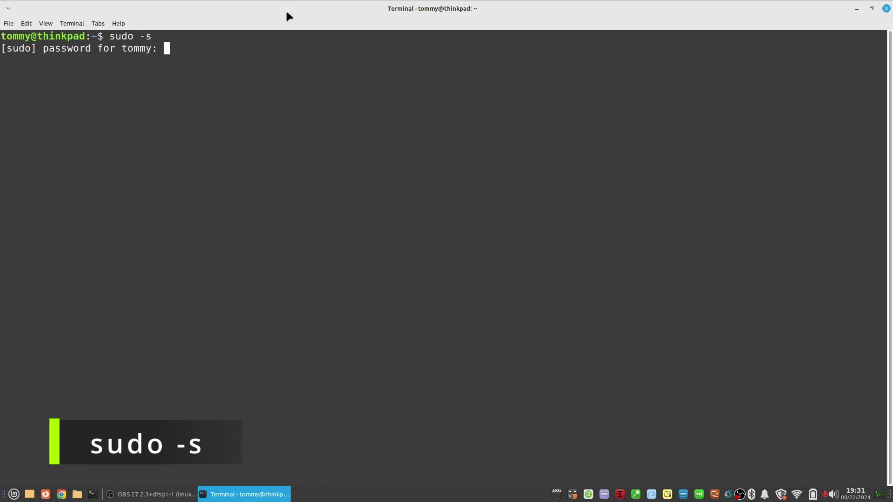
text(******)
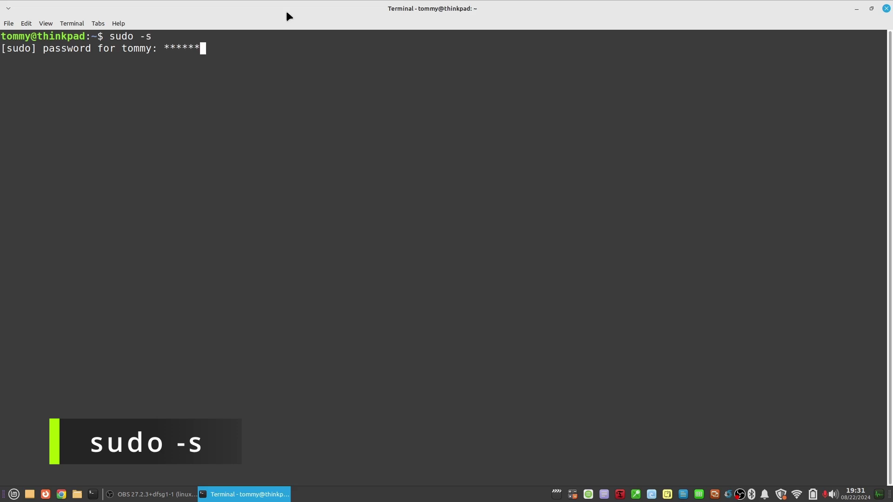
text(****)
key(Return)
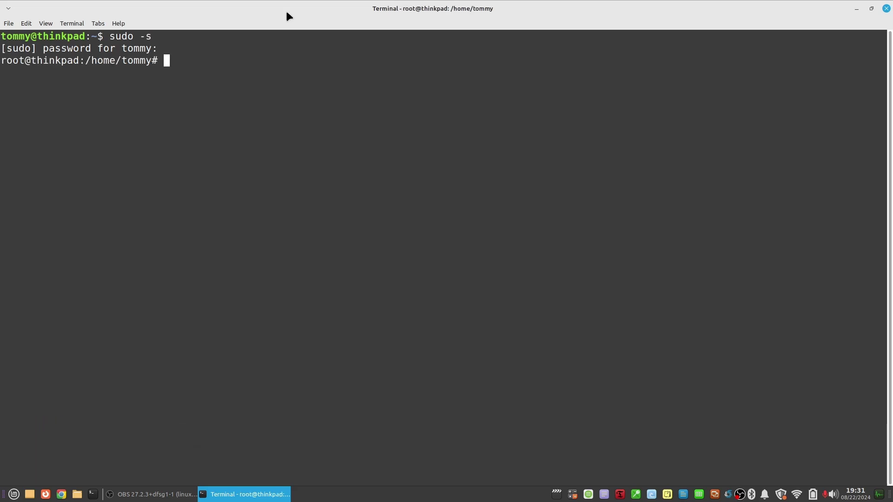
Change into /etc/polkit-1/localauthority and list its contents
text(cd /etc/pol)
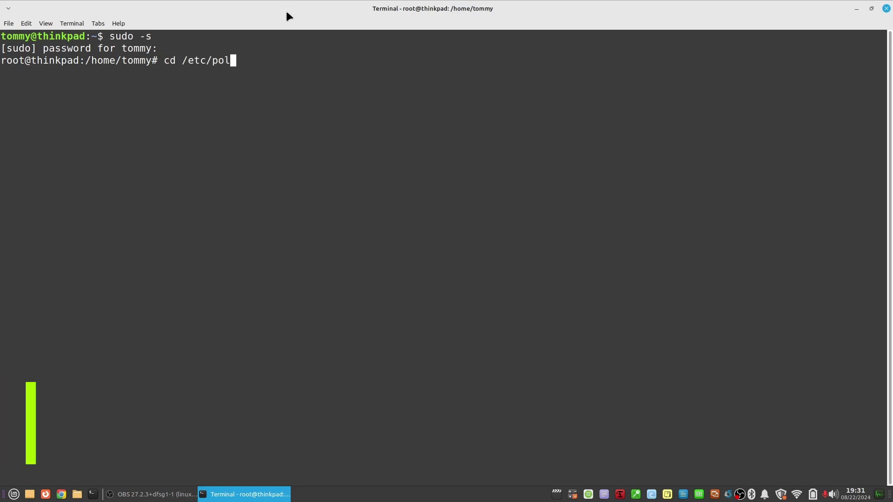
key(Tab)
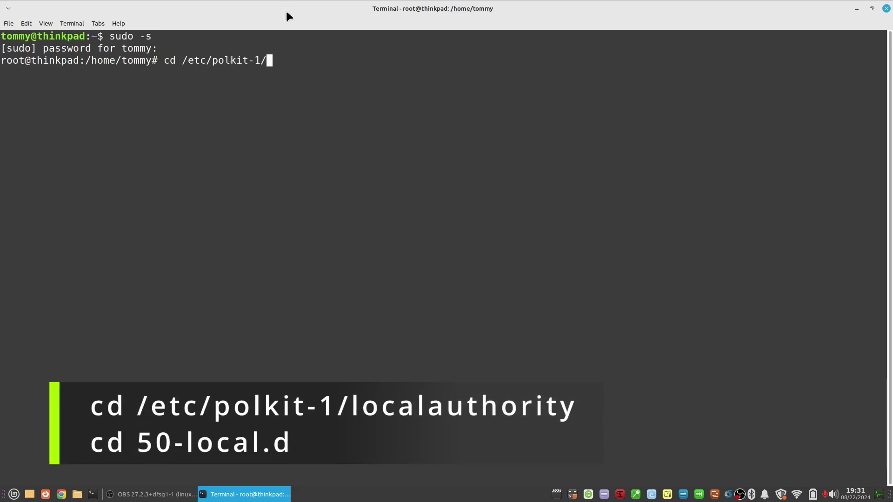
text(loca)
key(Tab)
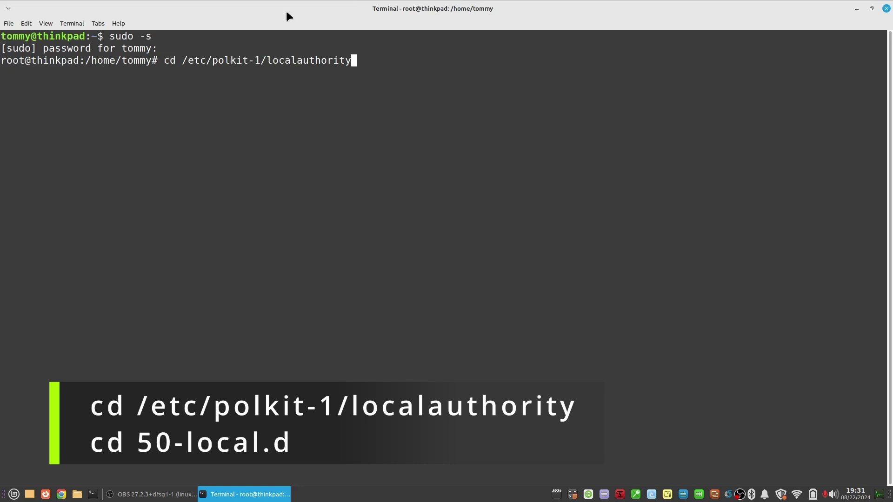
key(Return)
text(ls -l)
key(Return)
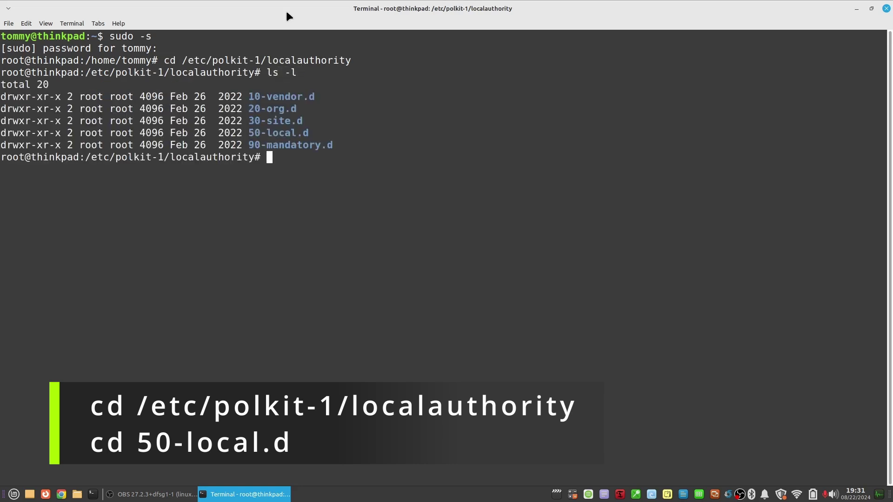
Move into 50-local.d and list it, showing it is empty
text(cd 50)
key(Tab)
key(Return)
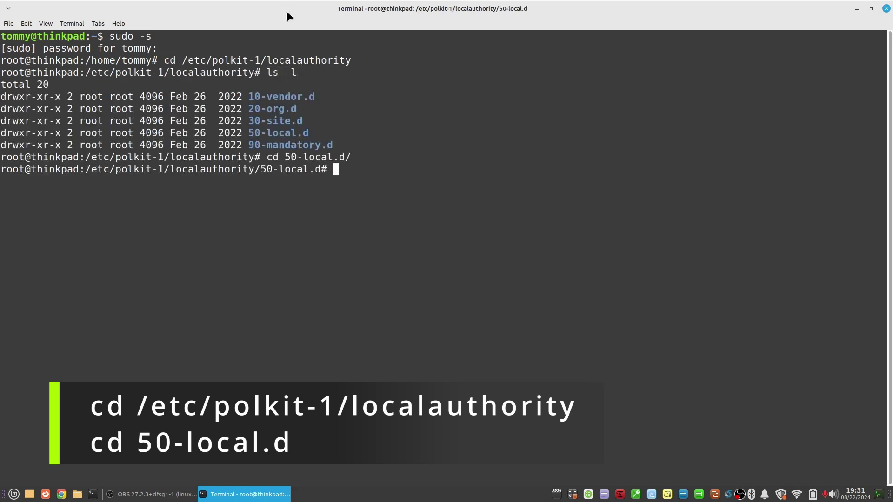
text(ls -l)
key(Return)
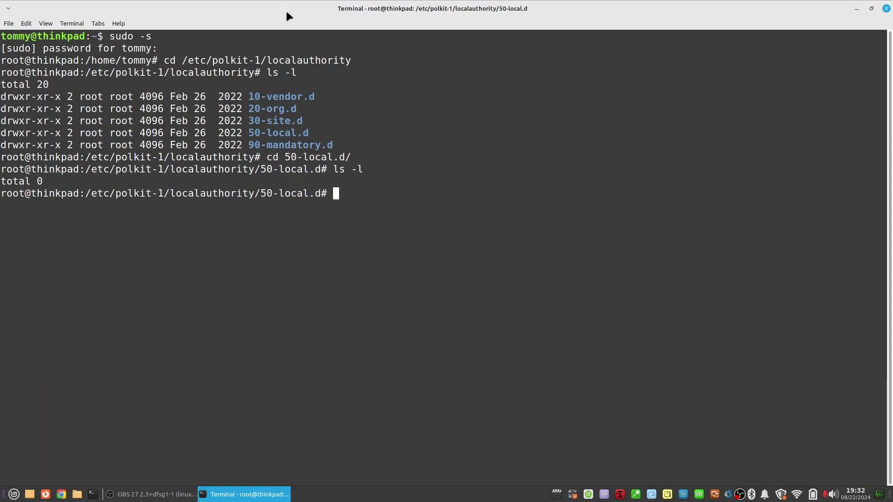
Create skip.pkla in vi and begin typing the heading '[Allow All Admin Actions Without Password]'
text(vi skip)
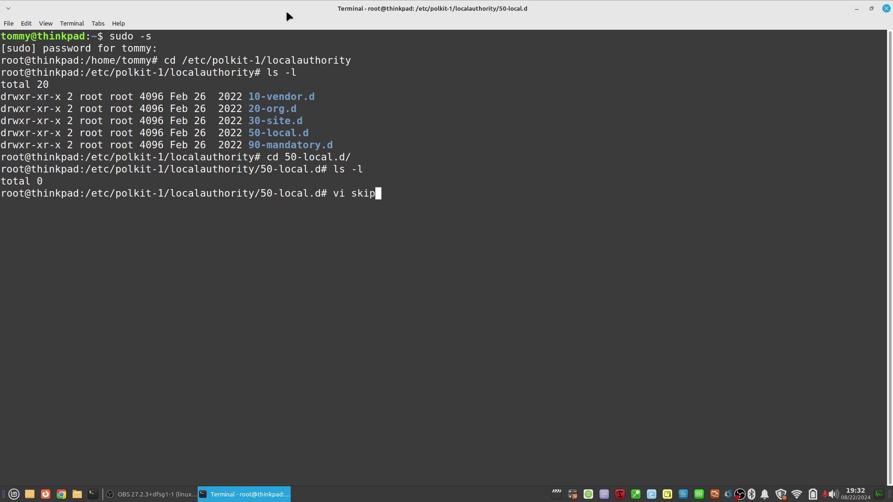
text(.)
text(pkla)
key(Return)
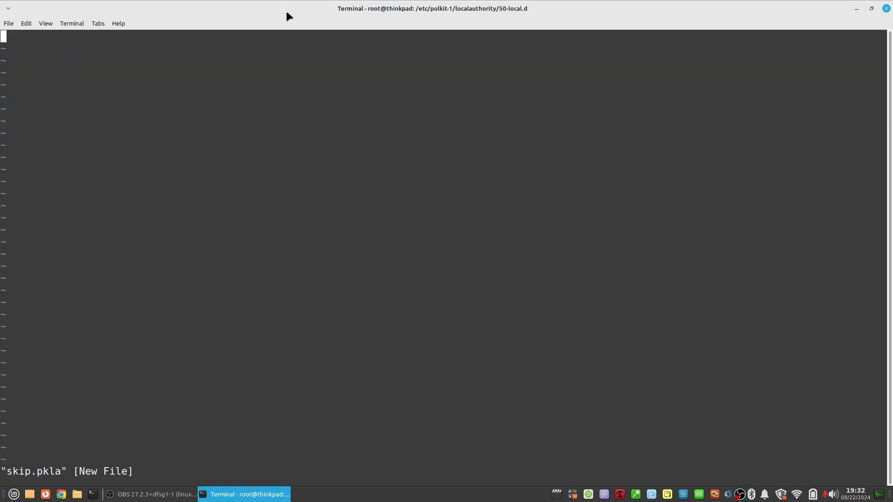
Type the section header '[Allow All Admin Actions Without Password]' on the first line of skip.pkla
text(i[Allow)
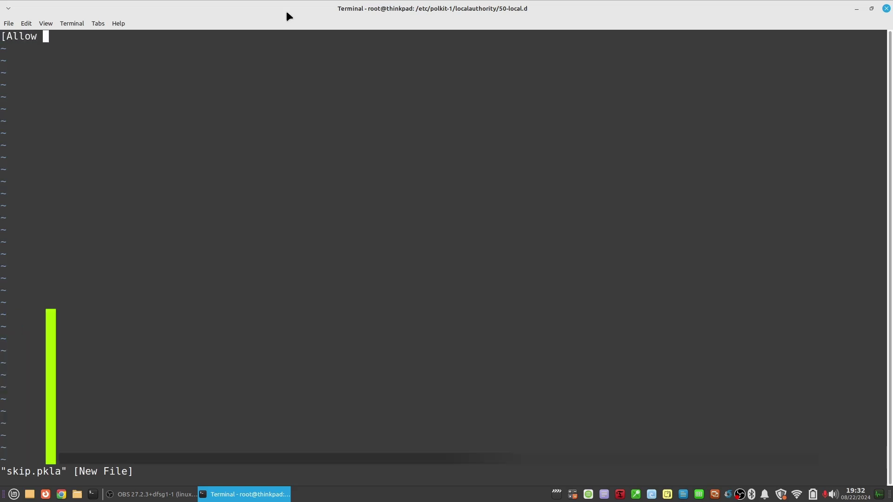
text( All Admin Actions Without Password)
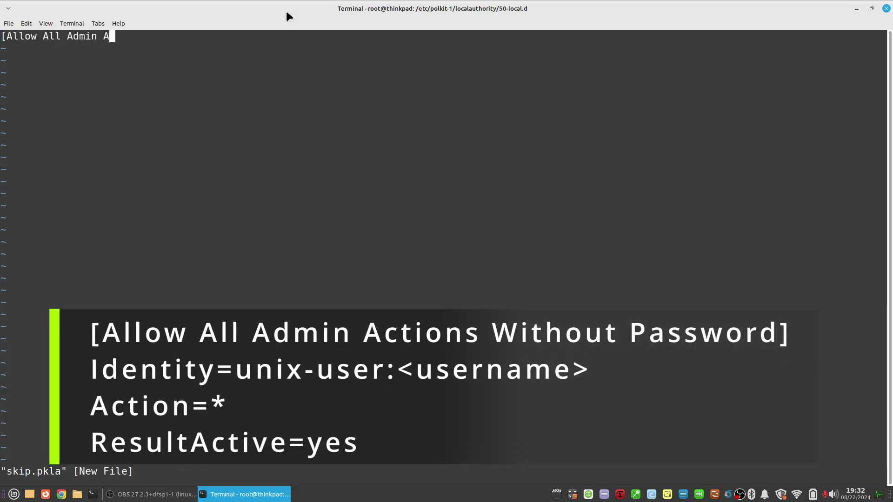
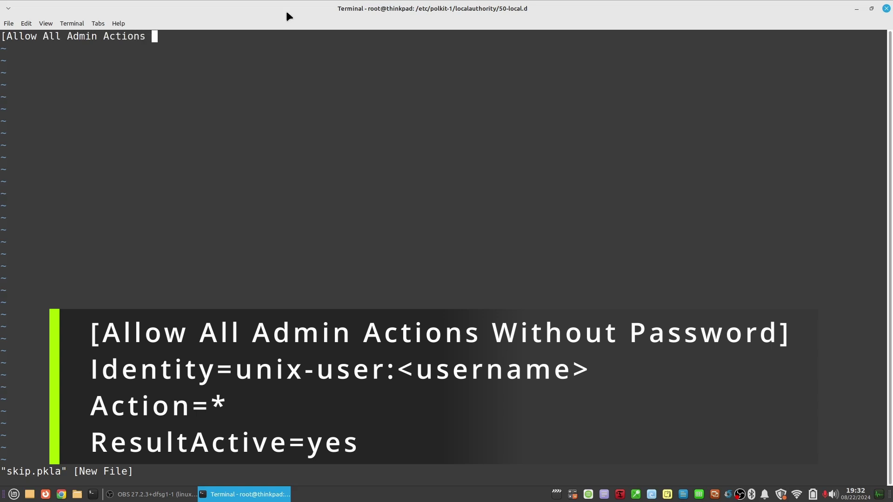
Create skip.pkla in vi and begin typing the heading '[Allow All Admin Actions Without Password]'
Type the section header '[Allow All Admin Actions Without Password]' on the first line of skip.pkla
text(ns Without Password)
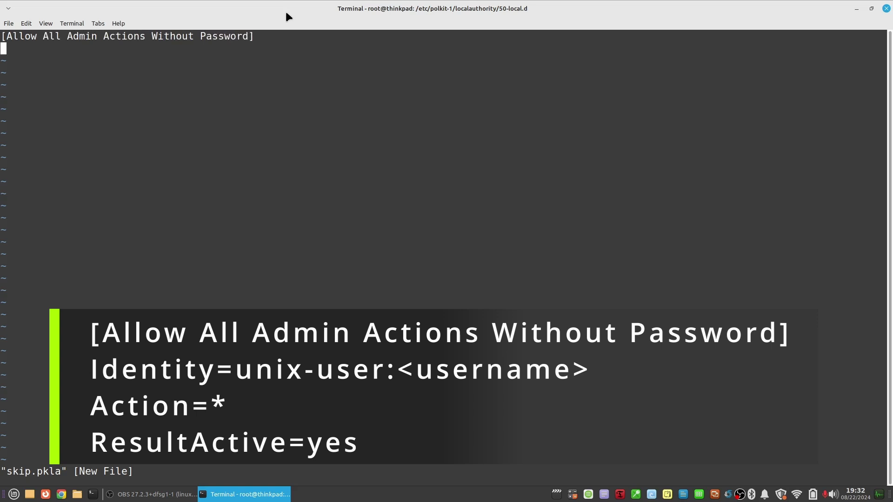
Write the rule lines Identity=unix-user (the user's account), Action=* and ResultActive=yes, then exit insert mode
text(Identity=unix-)
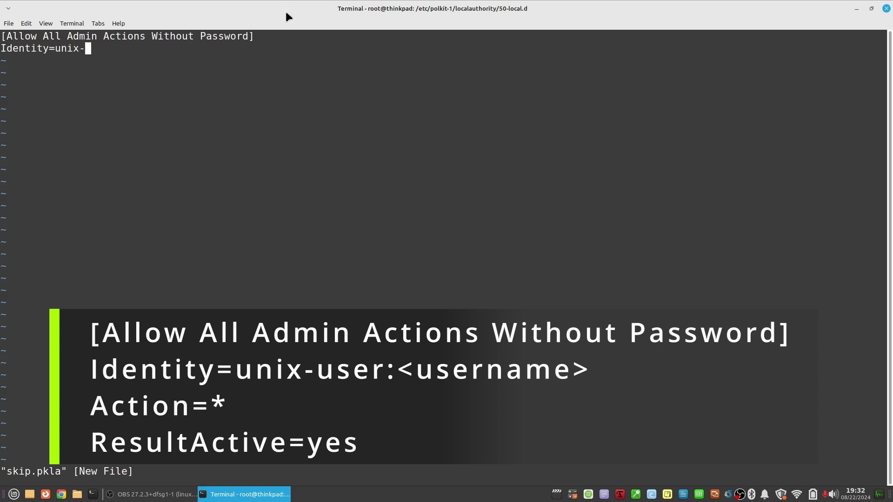
text(user:tomm)
text(y)
key(Return)
text(Action)
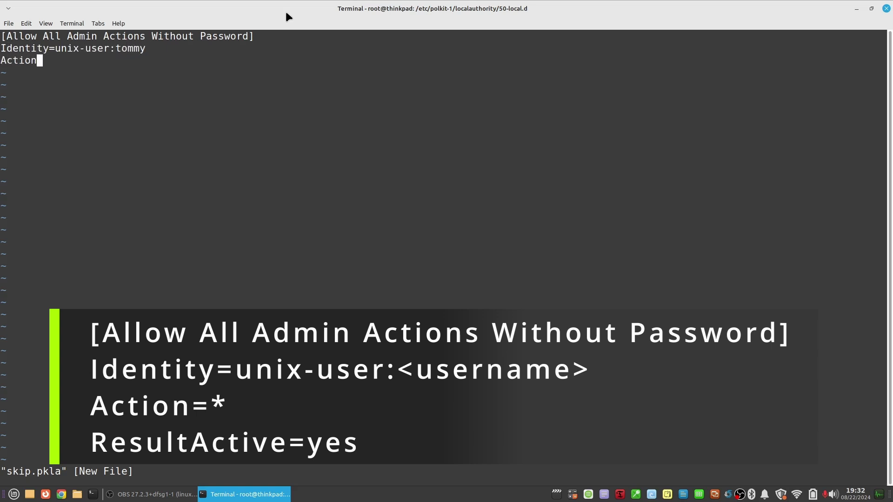
text(=*)
key(Return)
text(ResultActive=)
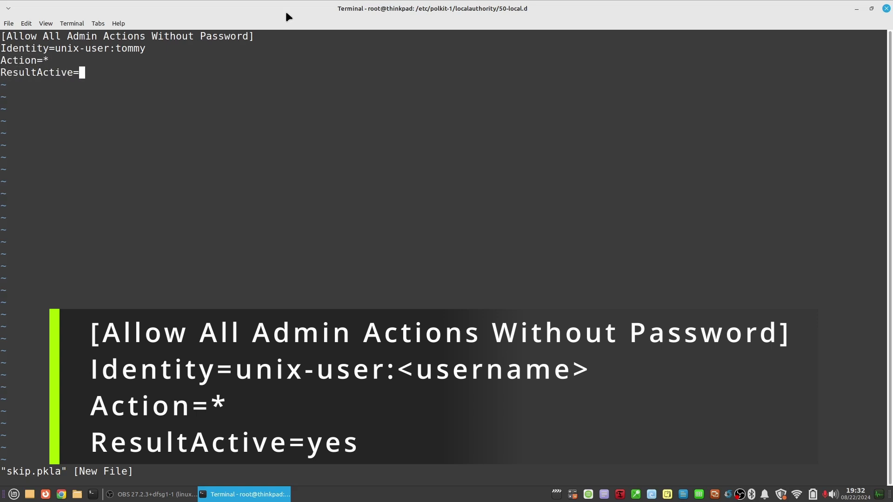
text(yes)
key(Escape)
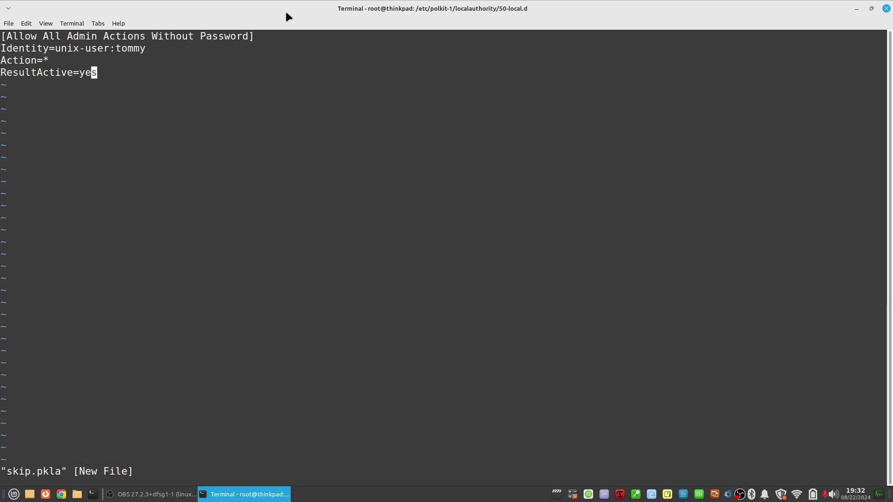
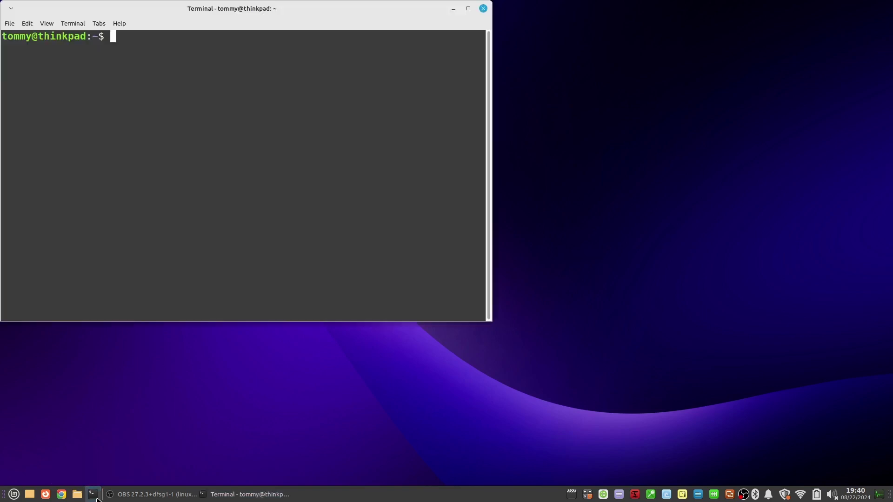
Maximize the terminal window and run 'sudo apt install htop' without any password prompt
double_click(276, 3)
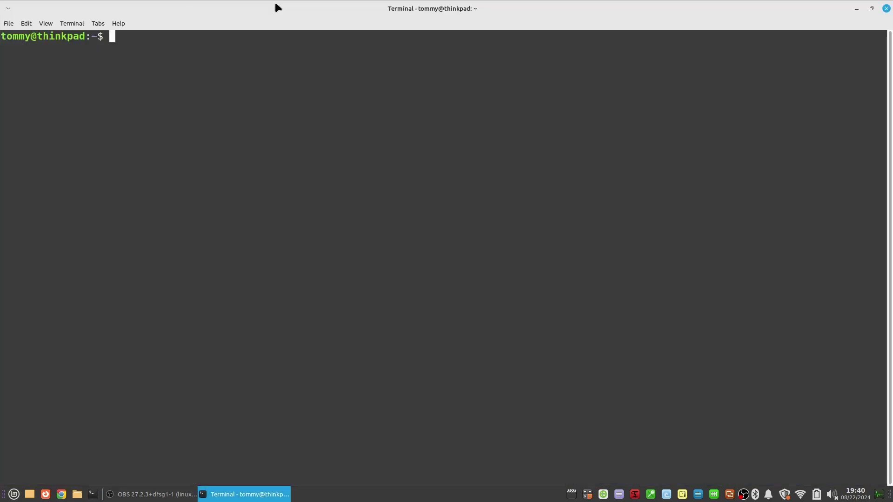
text(sudo )
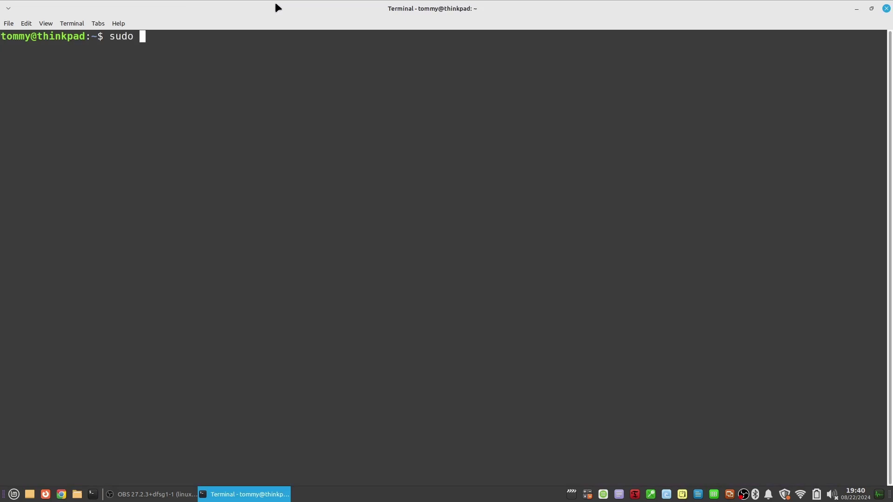
text(apt install htop)
key(Return)
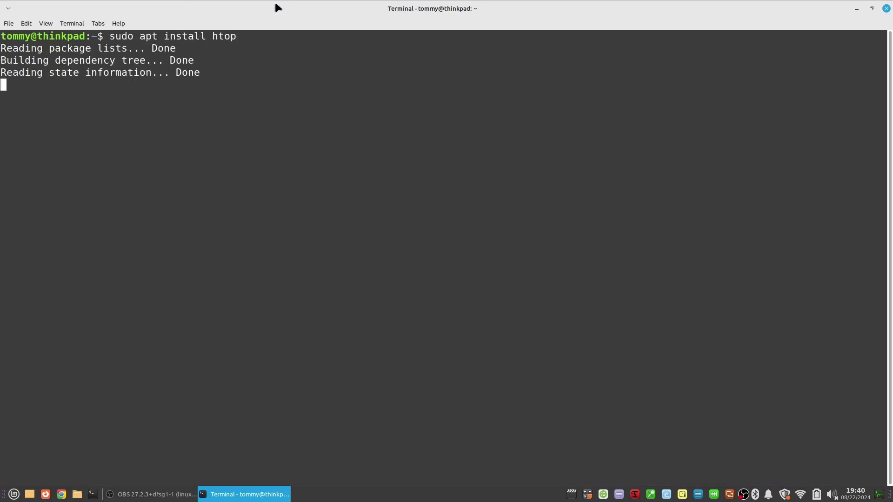
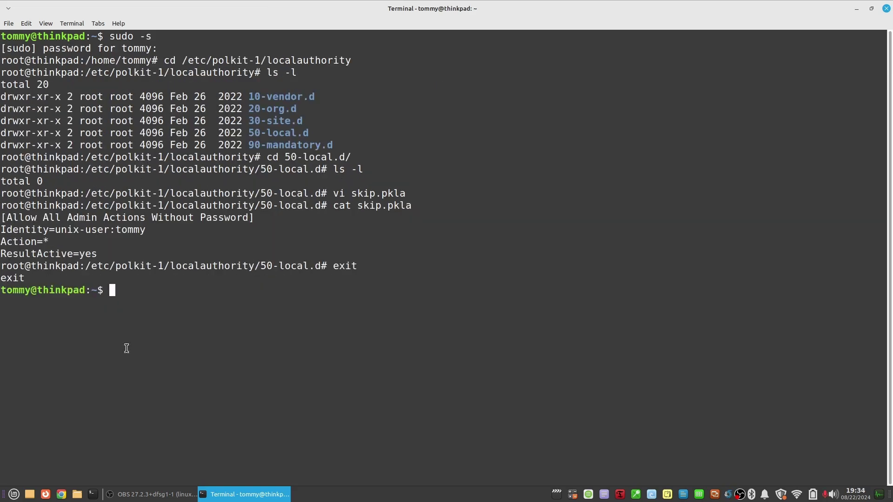
Open the Login Window settings by searching 'login' in the Whisker menu, then close it
click(19, 494)
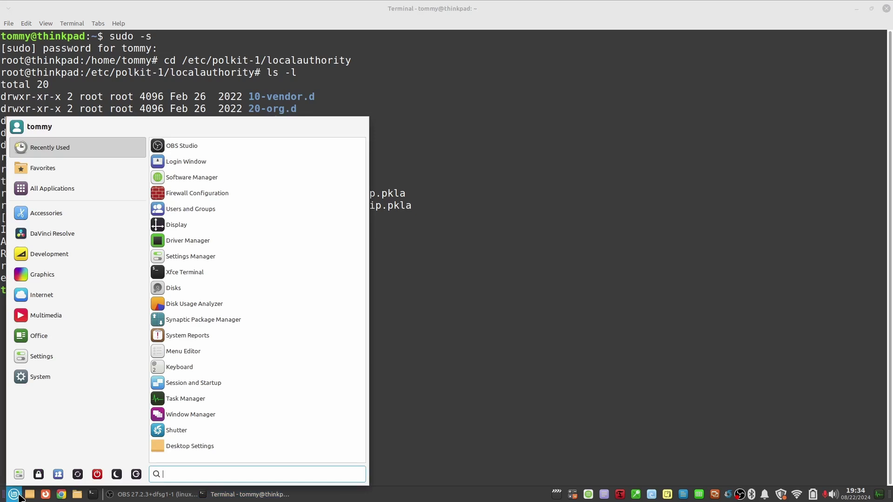
text(login)
key(Return)
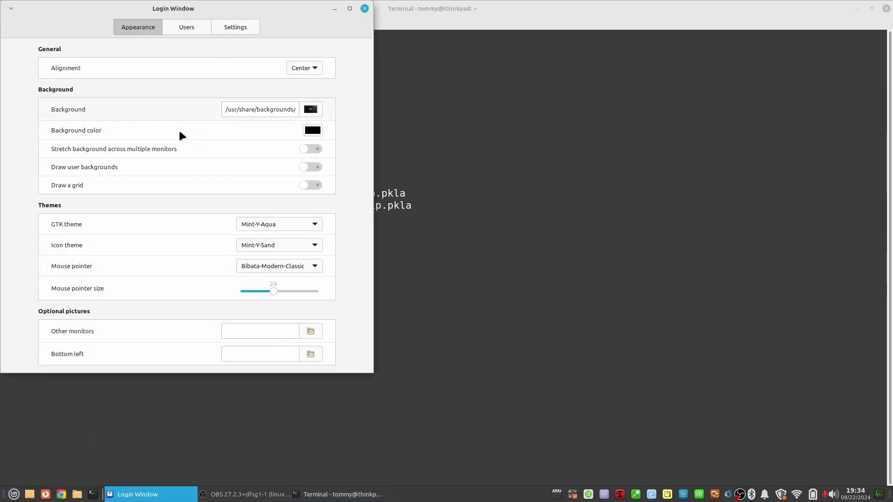
key(alt+F4)
Launch Software Manager, search 'sublim', and open the Sublime Text details page
click(14, 494)
click(191, 178)
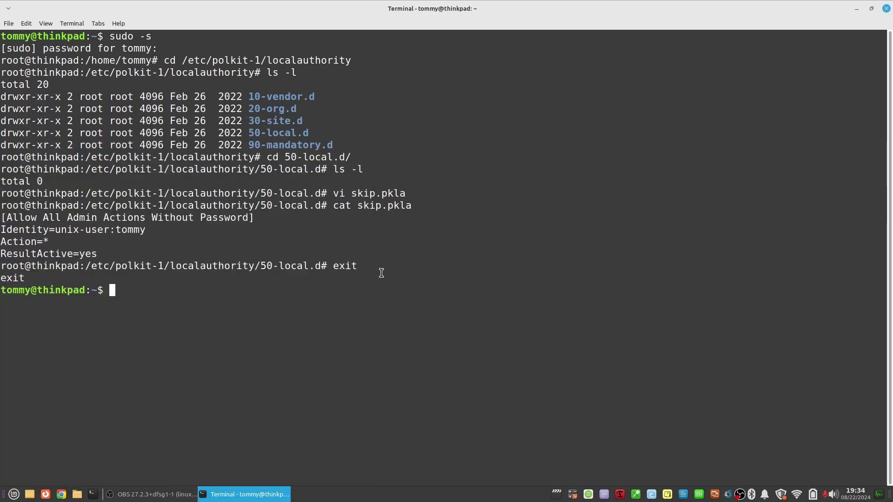
text(sublim)
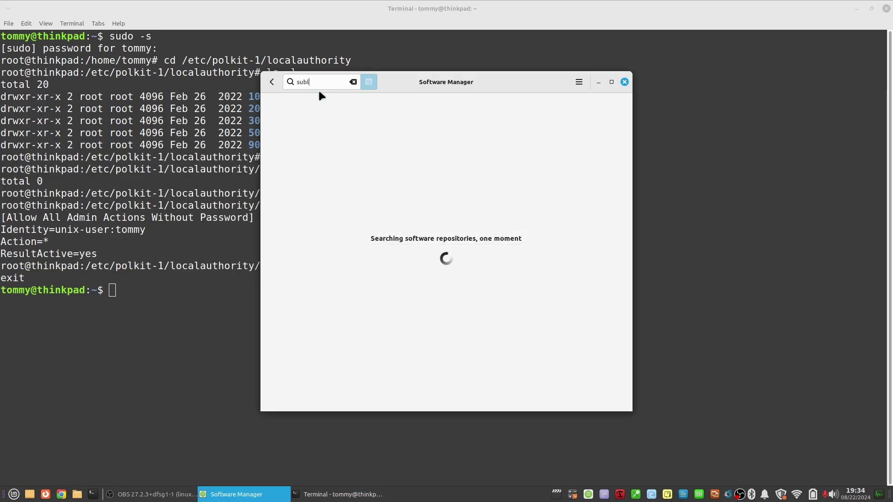
click(318, 99)
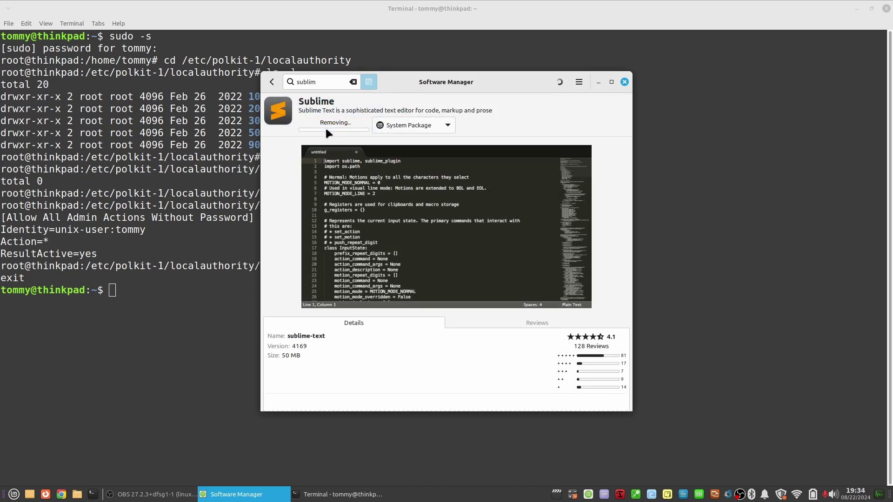